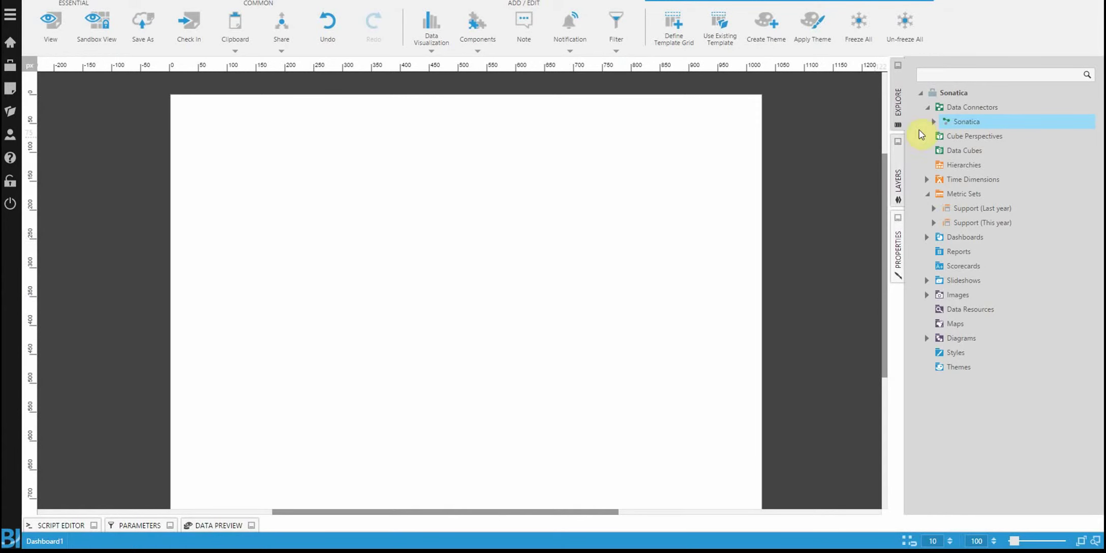
# - Build a table of Revenue by country_name from the Sonatica views, totalling 1,194,316.00
pyautogui.click(934, 122)
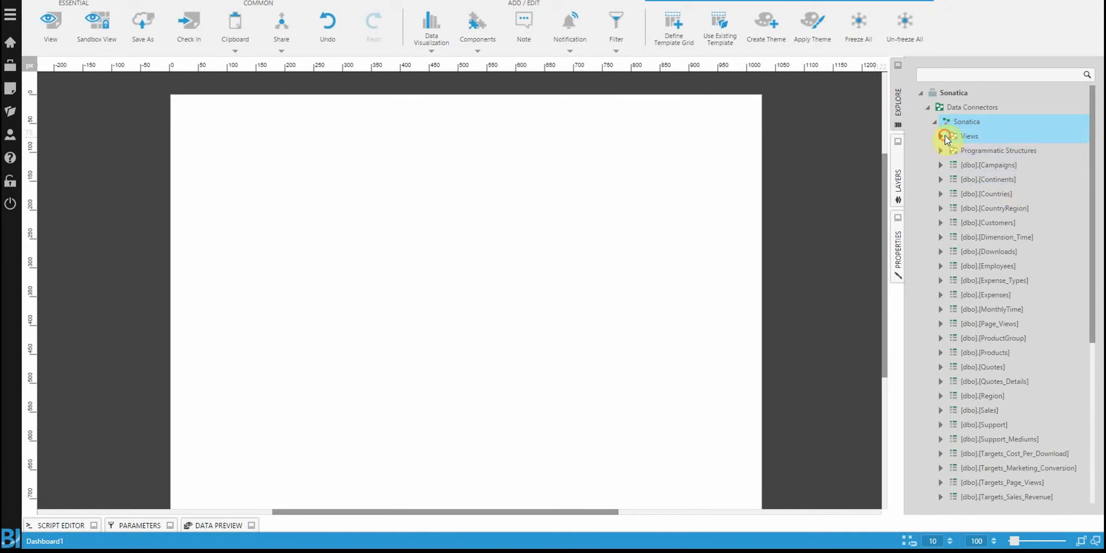
pyautogui.click(941, 135)
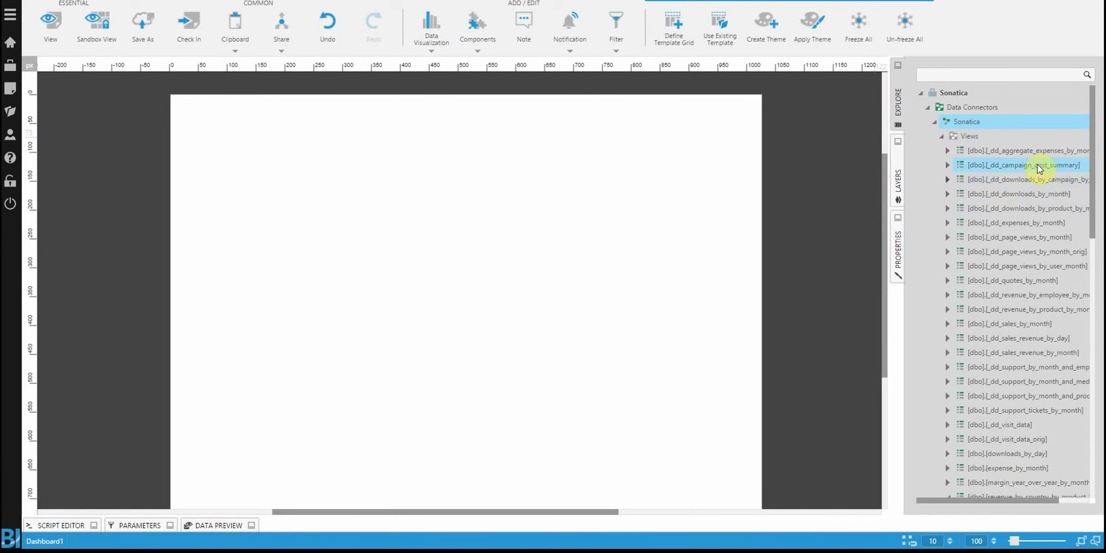
pyautogui.scroll(-5, 1014, 178)
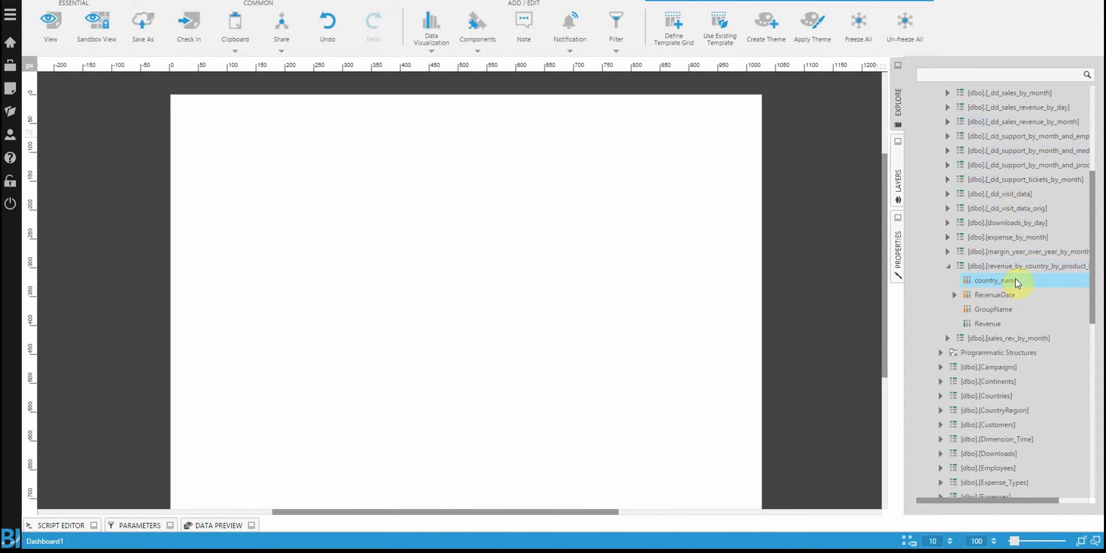
pyautogui.moveTo(1002, 281); pyautogui.dragTo(360, 217)
pyautogui.moveTo(588, 317); pyautogui.dragTo(544, 281)
pyautogui.moveTo(997, 326); pyautogui.dragTo(524, 265)
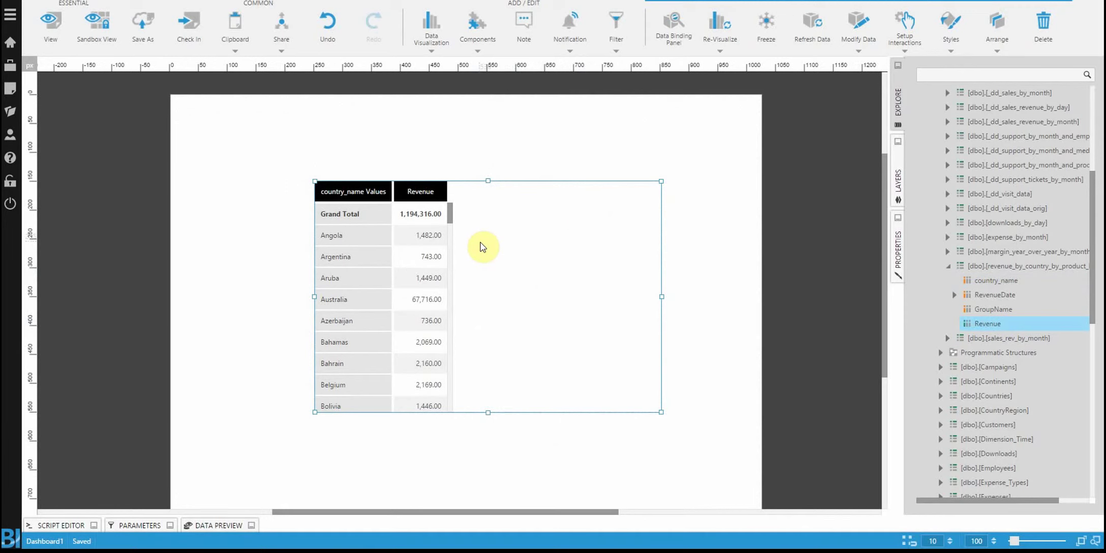
# - Change the revenue table into a bar chart and show its MetricSet7 data bindings
pyautogui.click(718, 31)
pyautogui.click(101, 79)
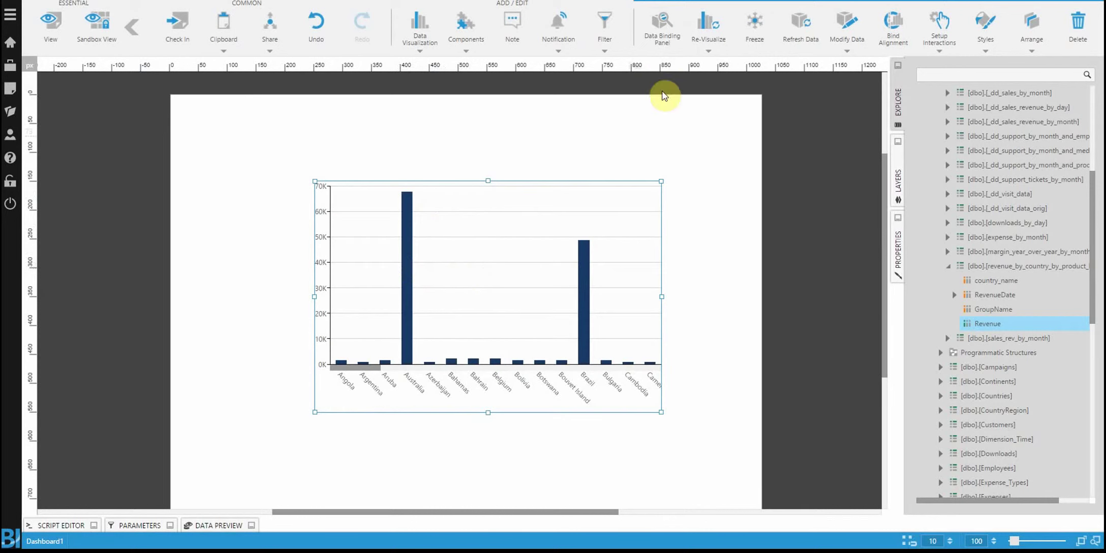
pyautogui.click(662, 31)
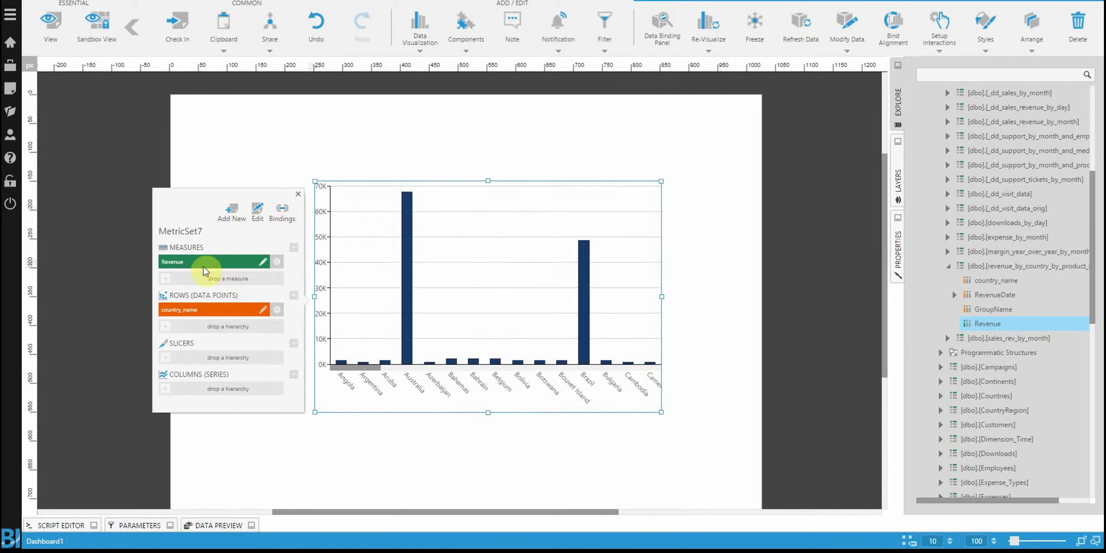
pyautogui.click(283, 214)
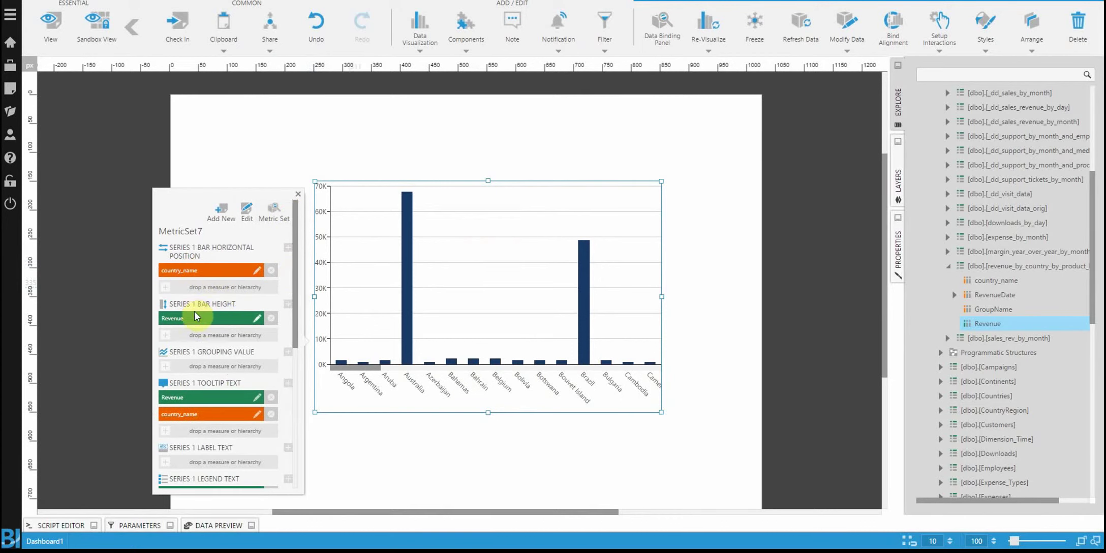
pyautogui.scroll(-1, 244, 339)
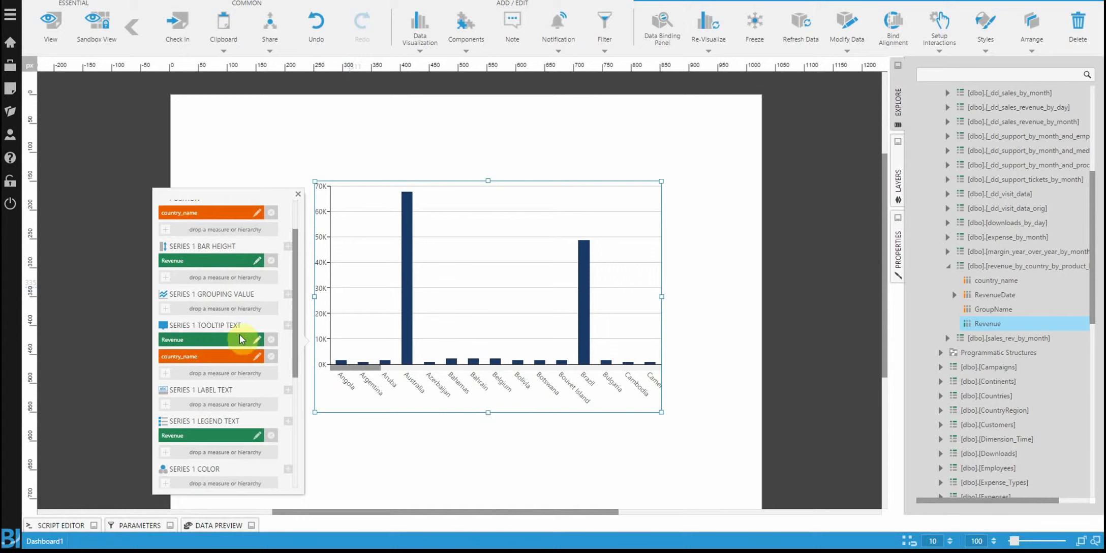
pyautogui.scroll(1, 241, 240)
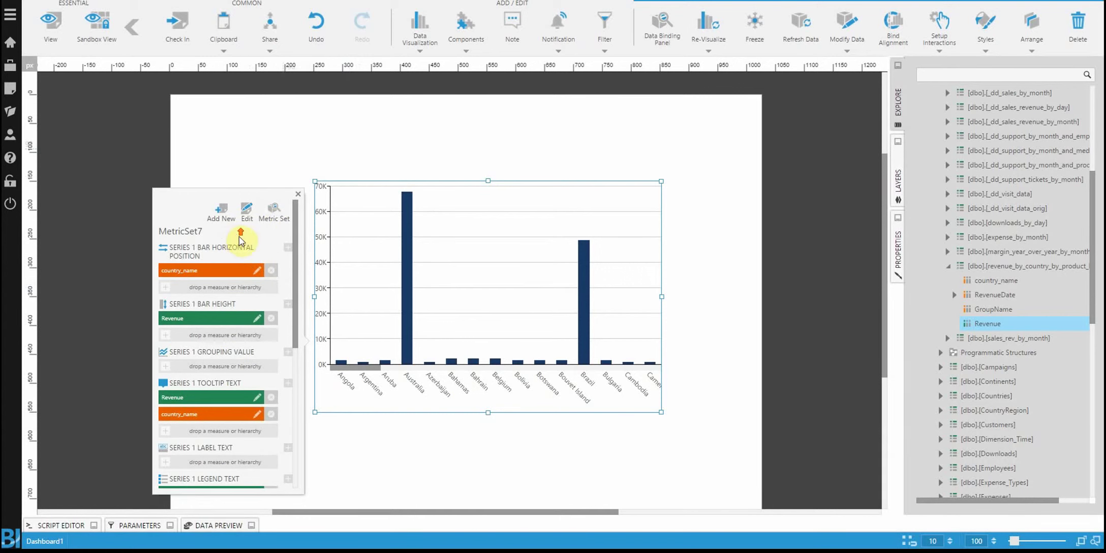
pyautogui.click(272, 222)
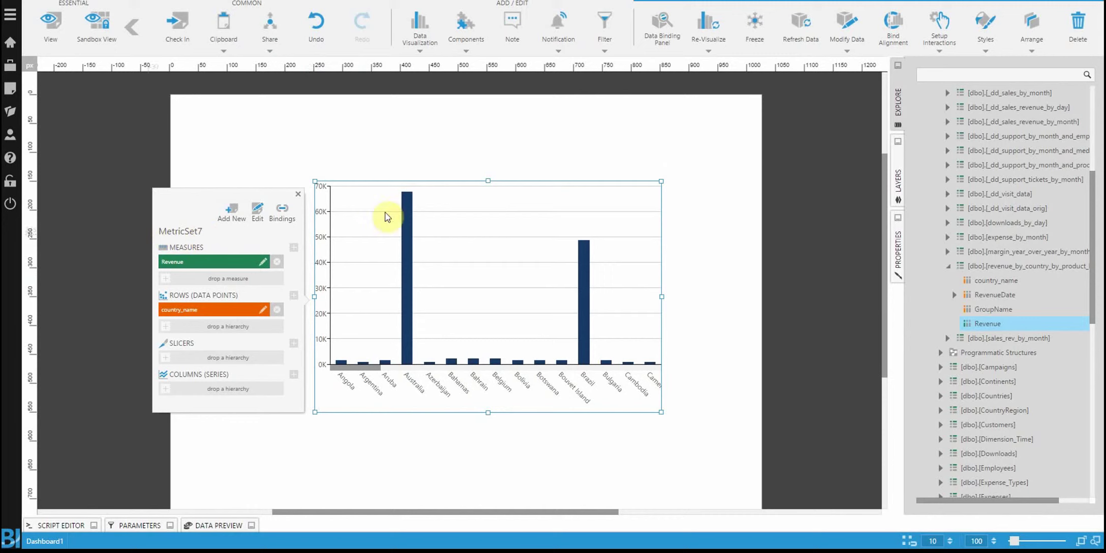
# - Collapse Sonatica and expand Dashboards > Executive Dashboard > Auto-Generated Items to list its metric sets
pyautogui.scroll(5, 920, 119)
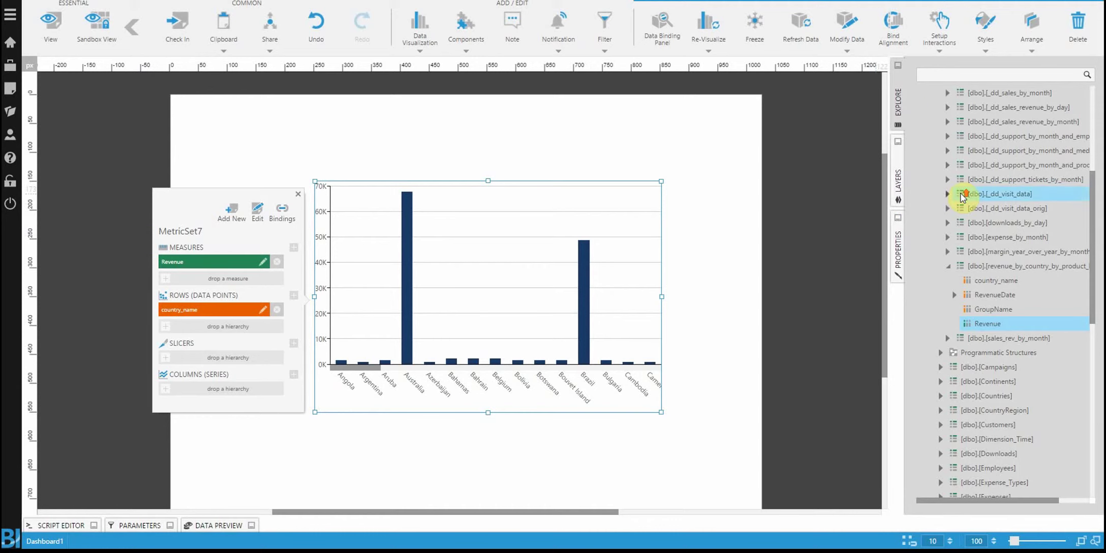
pyautogui.click(934, 122)
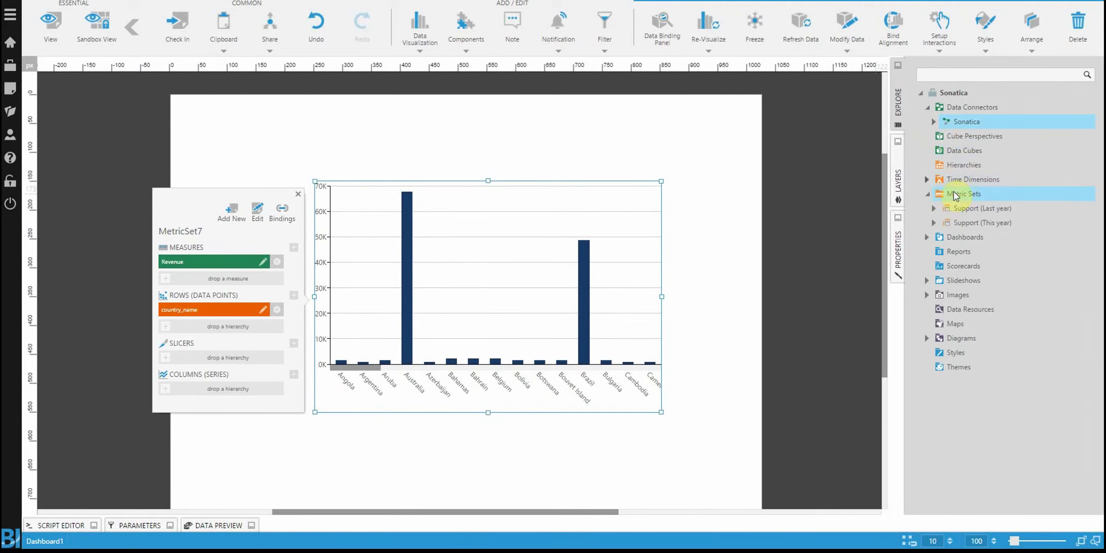
pyautogui.click(939, 252)
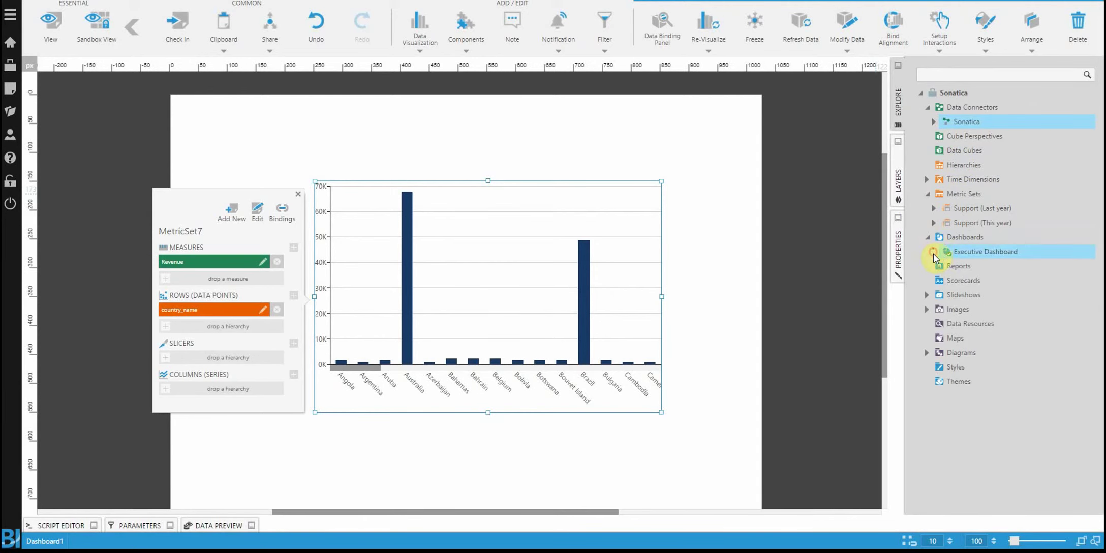
pyautogui.click(954, 268)
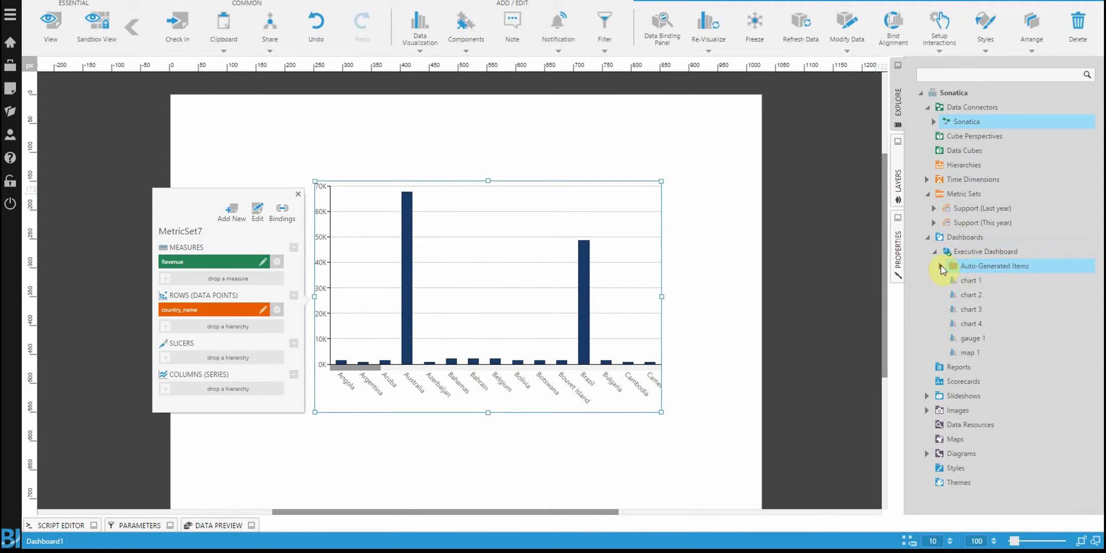
pyautogui.click(941, 267)
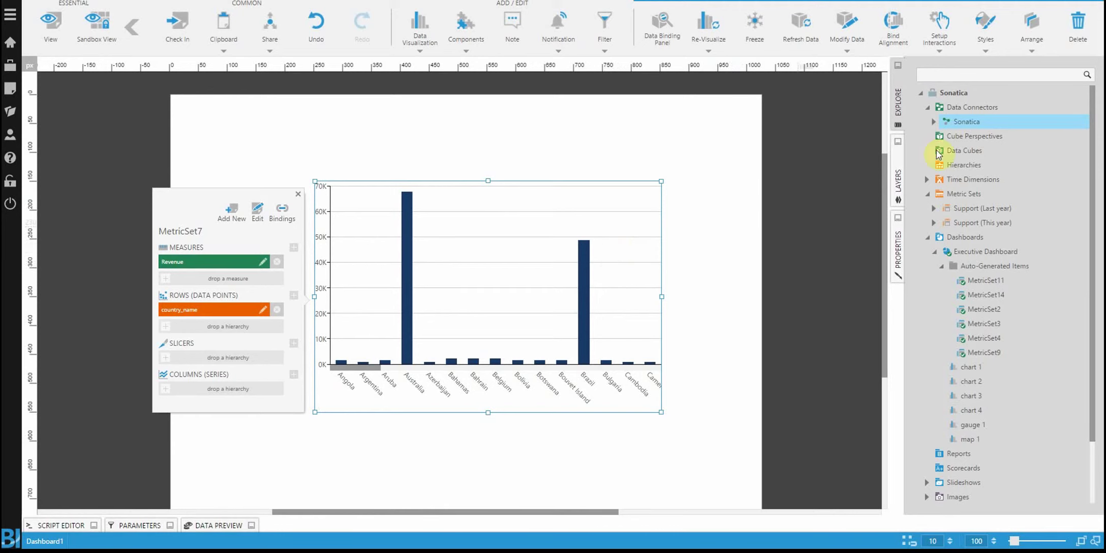
# - Close the MetricSet7 bindings panel and delete the revenue bar chart from the dashboard
pyautogui.click(595, 282)
pyautogui.press('Delete')
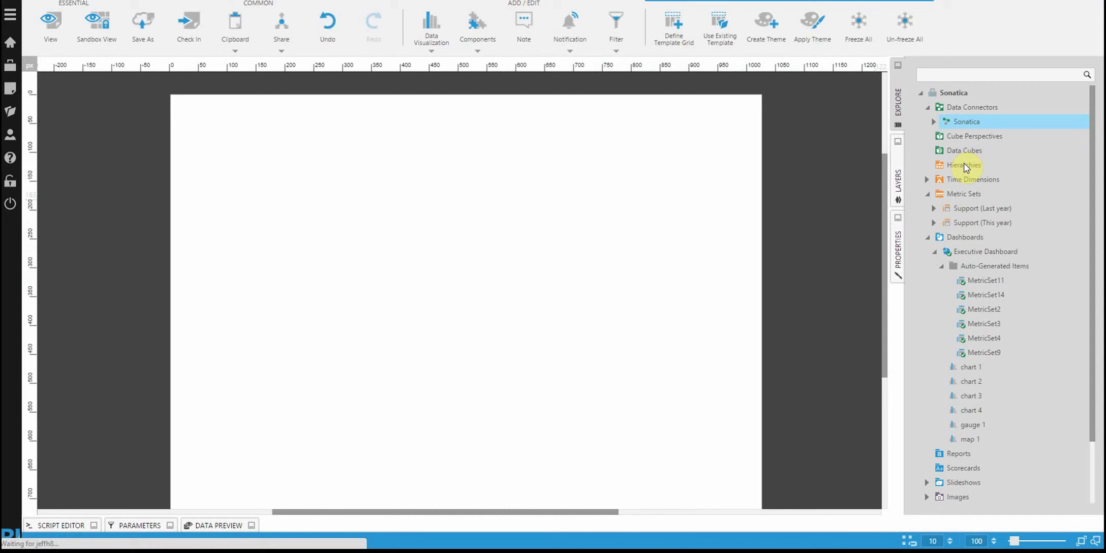
pyautogui.click(928, 238)
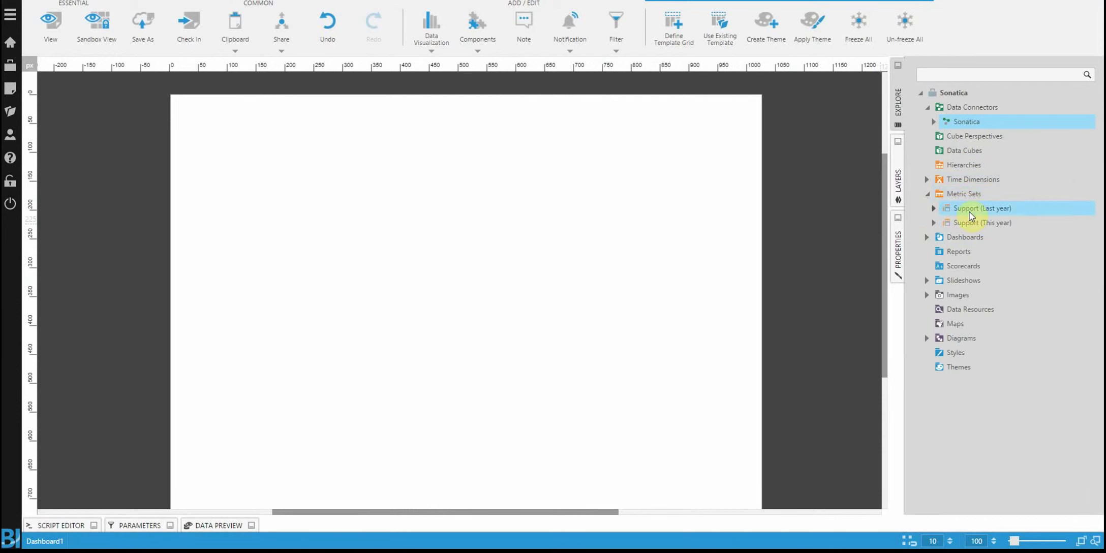
# - Drop the Support (Last year) metric set onto the canvas, then delete that table
pyautogui.moveTo(969, 211); pyautogui.dragTo(377, 236)
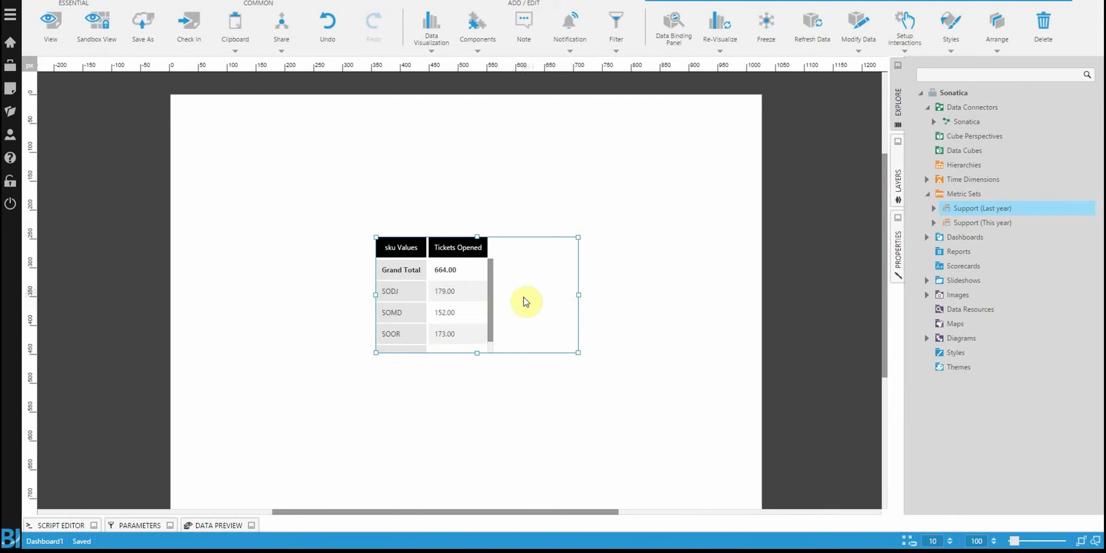
pyautogui.click(497, 309)
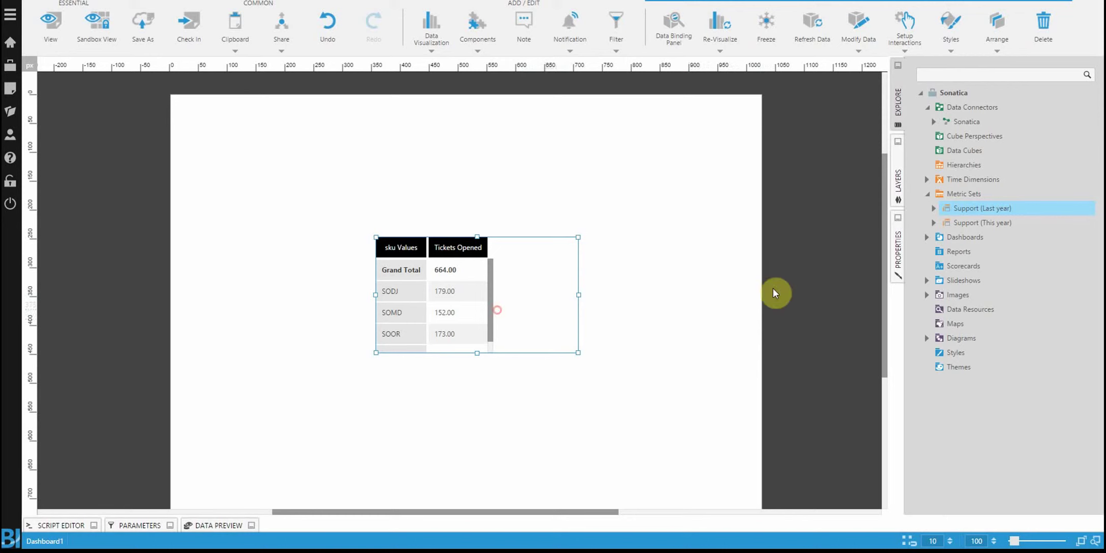
pyautogui.press('Delete')
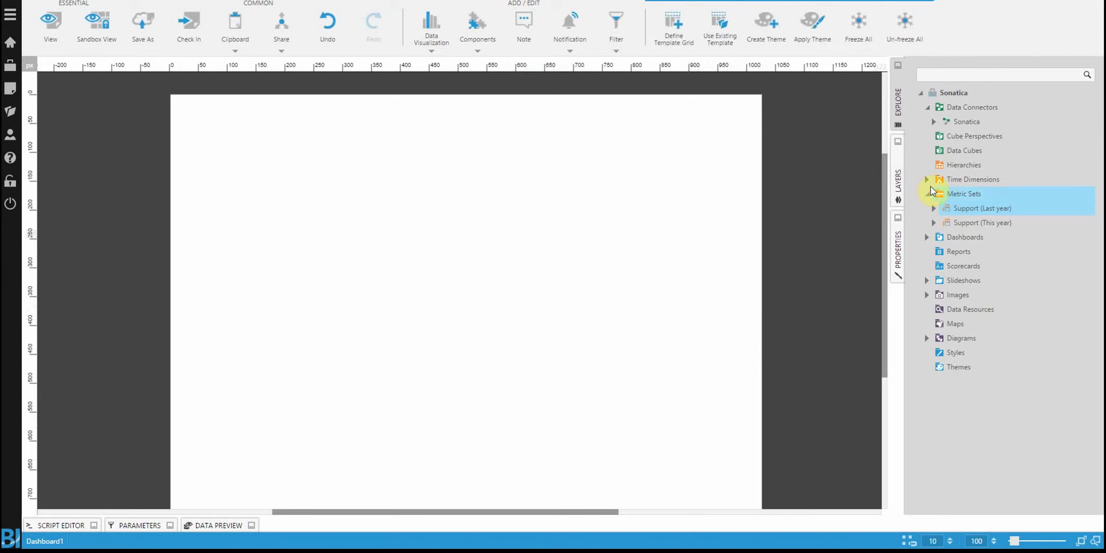
# - Create a new metric set, leaving the dashboard without saving
pyautogui.rightClick(975, 202)
pyautogui.click(997, 205)
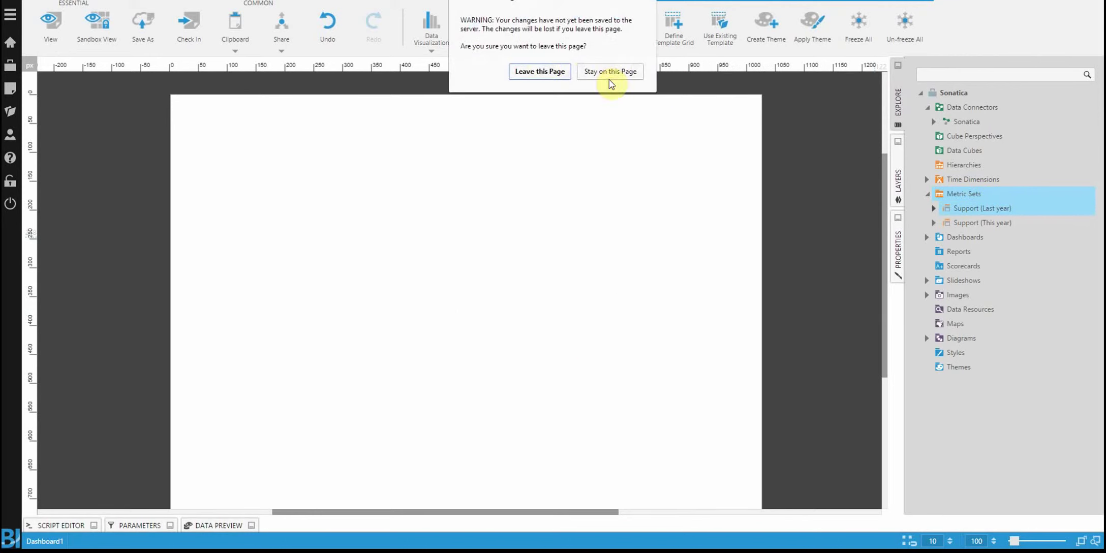
pyautogui.click(540, 71)
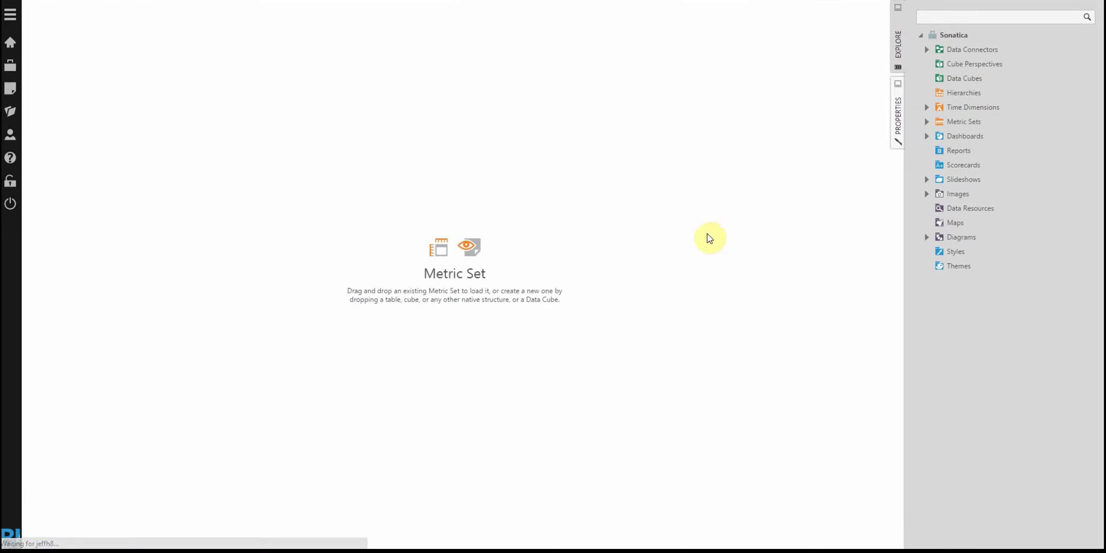
# - Add Revenue from Sonatica's revenue_by_country_by_product view as the measure, totalling 1,194,316.00
pyautogui.click(927, 53)
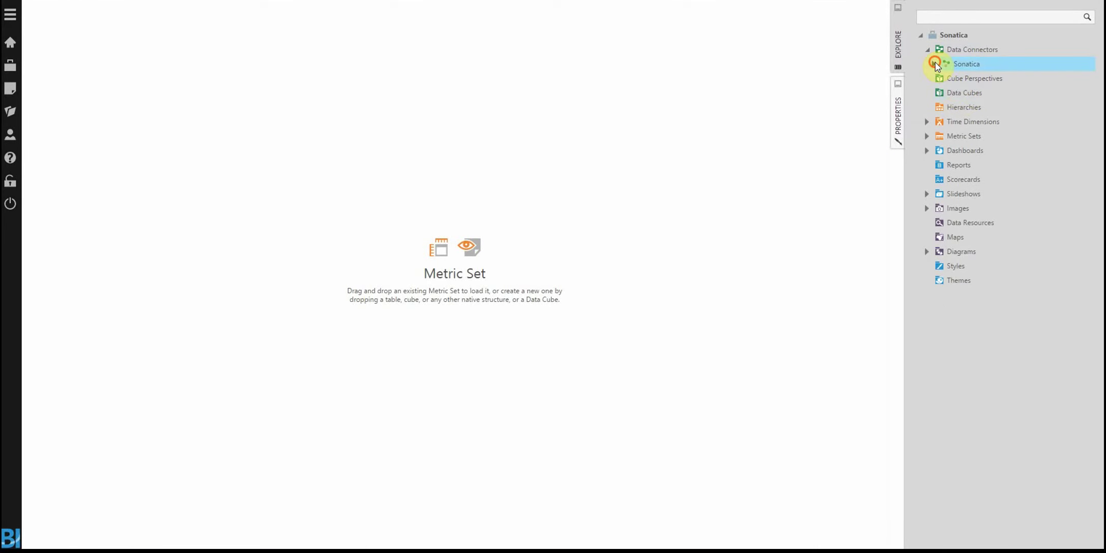
pyautogui.click(936, 64)
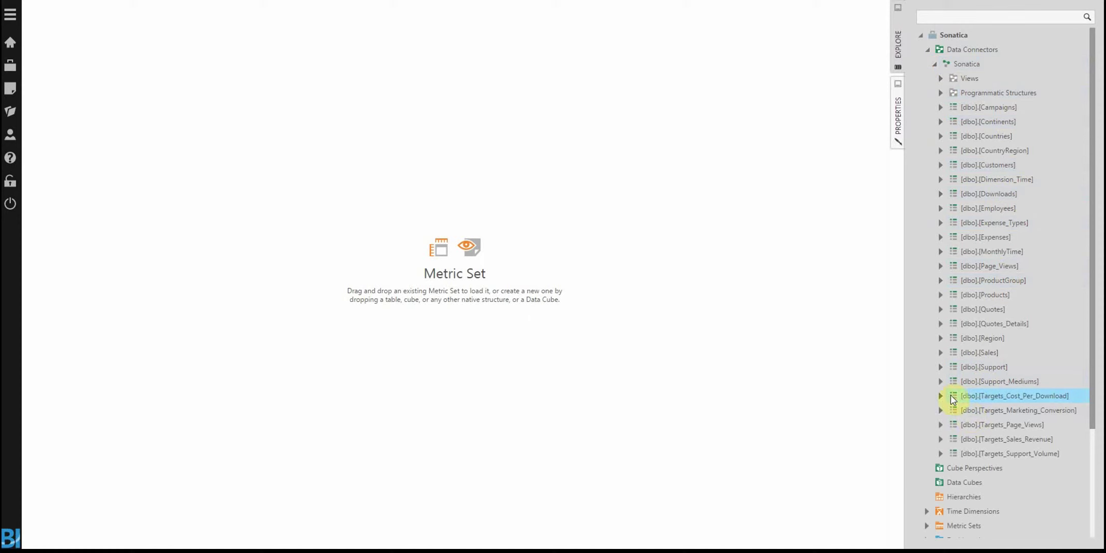
pyautogui.click(941, 78)
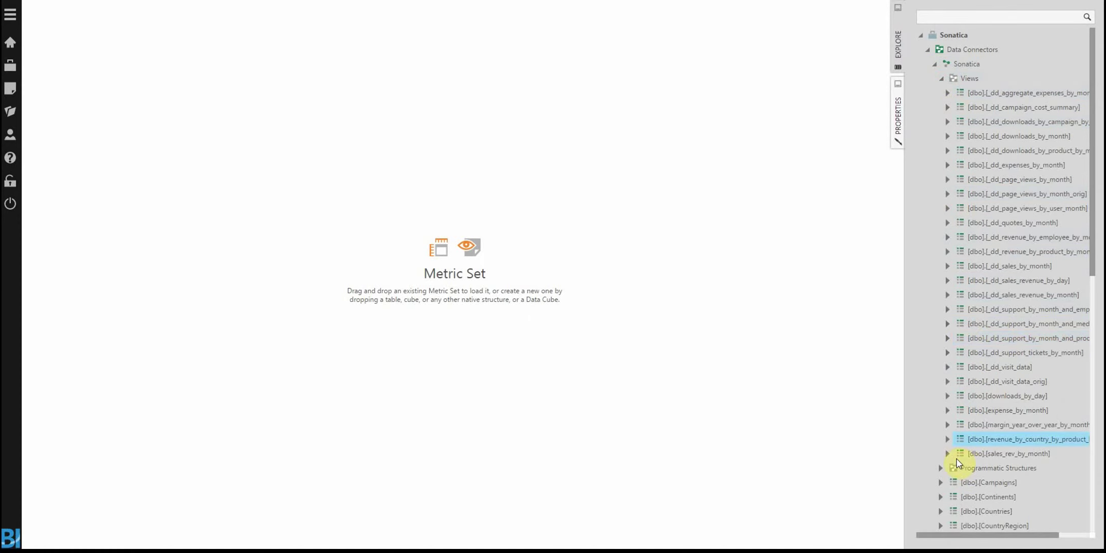
pyautogui.click(948, 439)
pyautogui.scroll(-3, 972, 420)
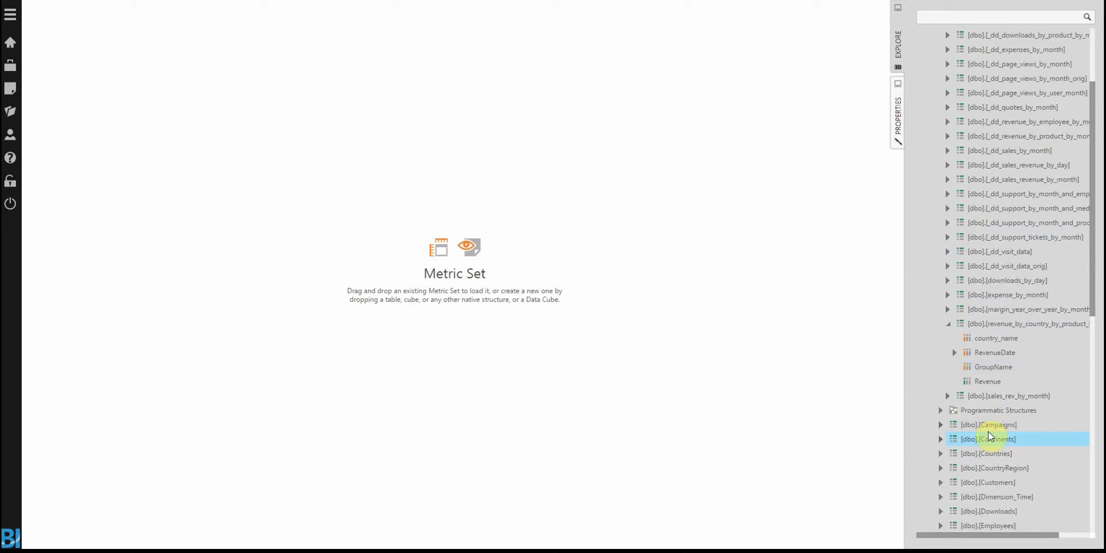
pyautogui.moveTo(980, 387); pyautogui.dragTo(515, 258)
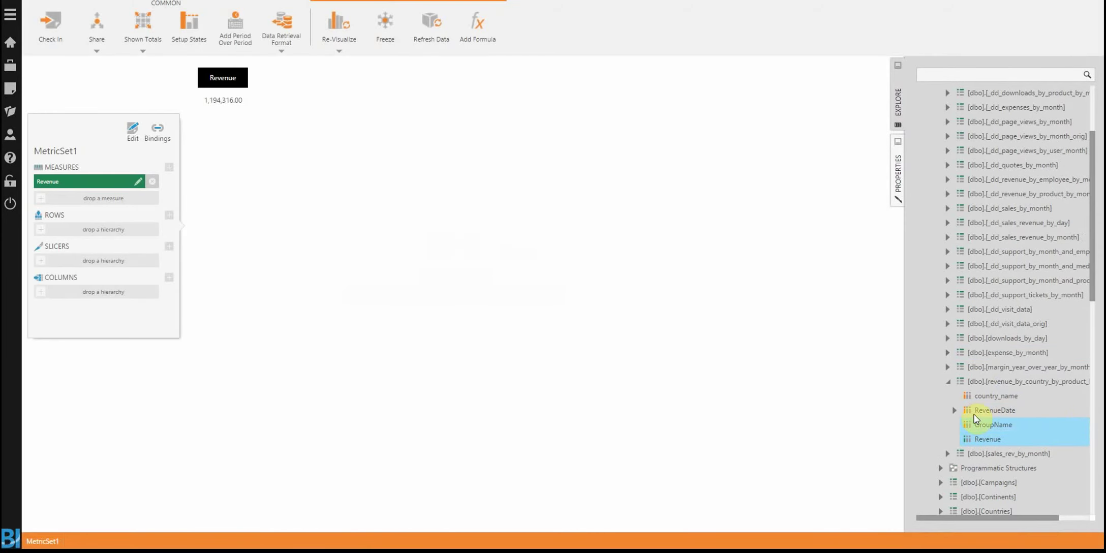
# - Add the RevenueDate default time dimension's Year level as rows, showing 2007 through 2010
pyautogui.click(956, 410)
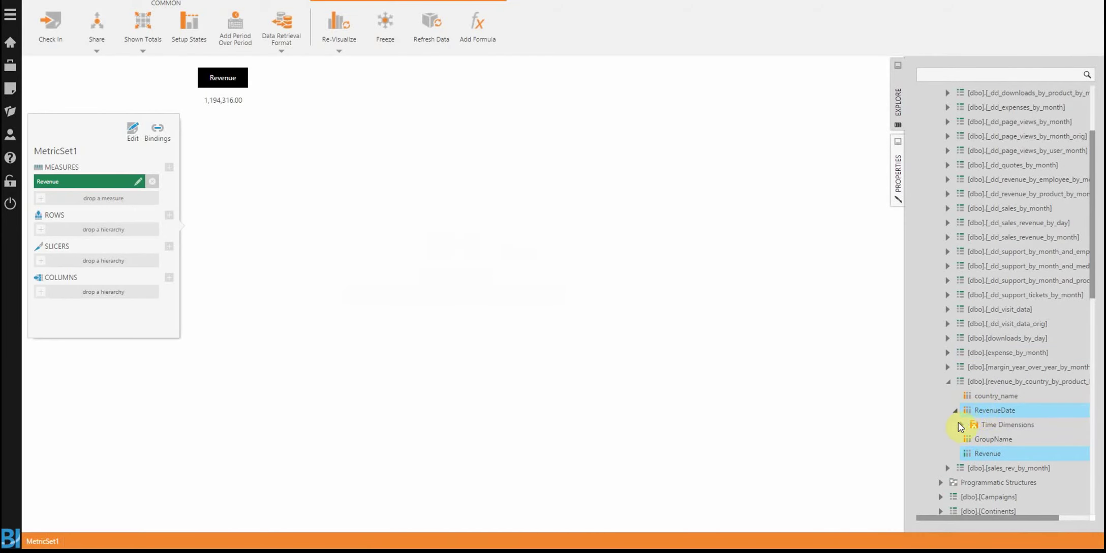
pyautogui.click(962, 424)
pyautogui.click(969, 438)
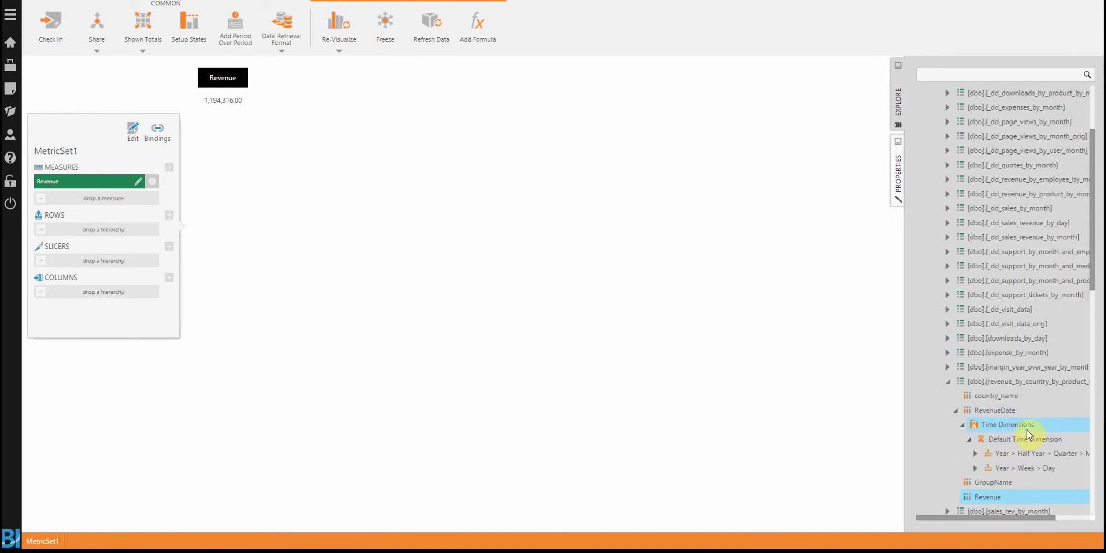
pyautogui.scroll(-2, 1027, 430)
pyautogui.click(972, 395)
pyautogui.moveTo(1009, 410); pyautogui.dragTo(110, 229)
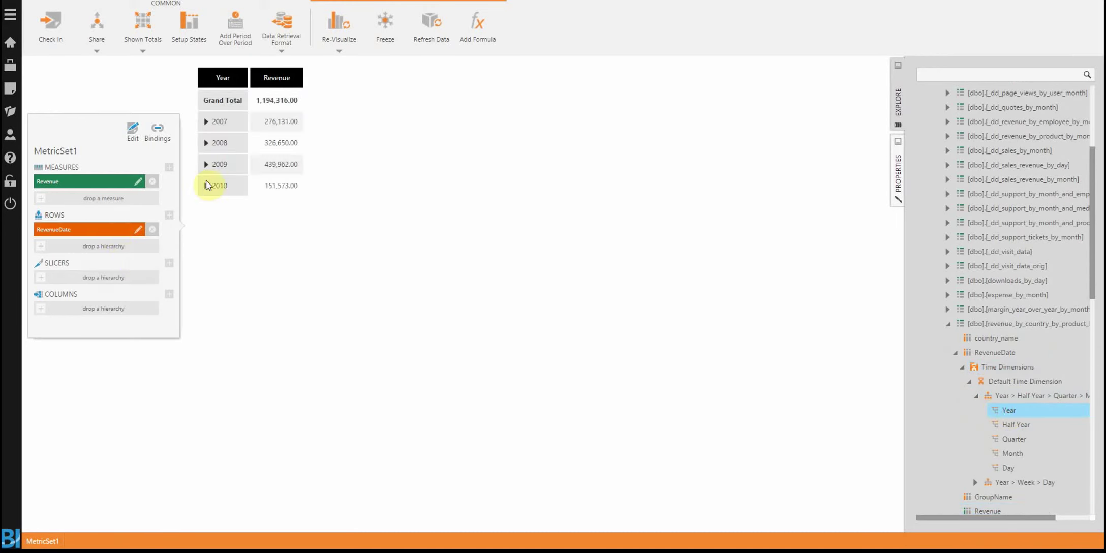
pyautogui.click(217, 143)
pyautogui.click(945, 354)
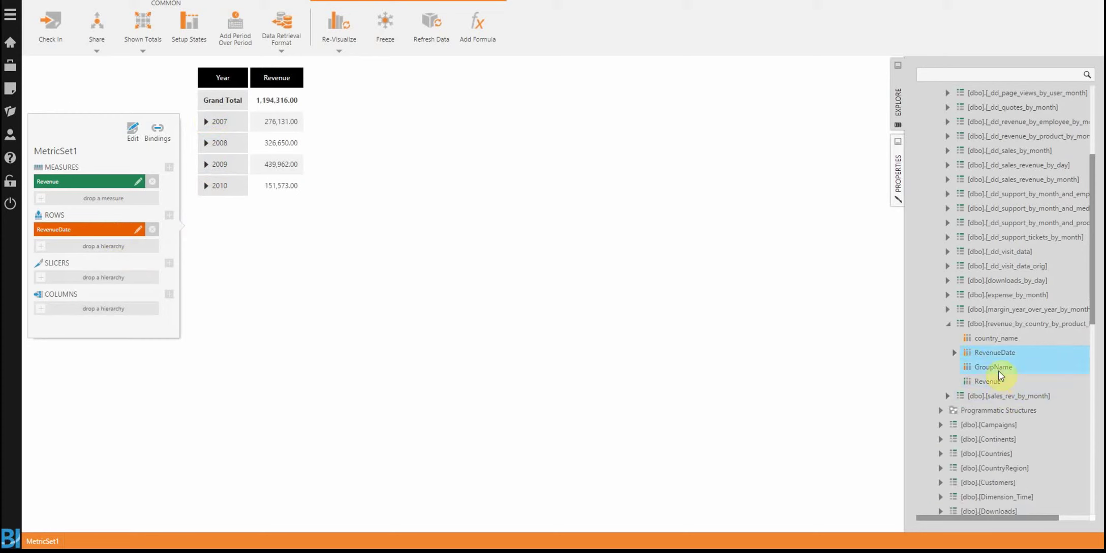
# - Add GroupName as columns so each year's revenue splits into Audio and Video
pyautogui.moveTo(996, 367); pyautogui.dragTo(122, 307)
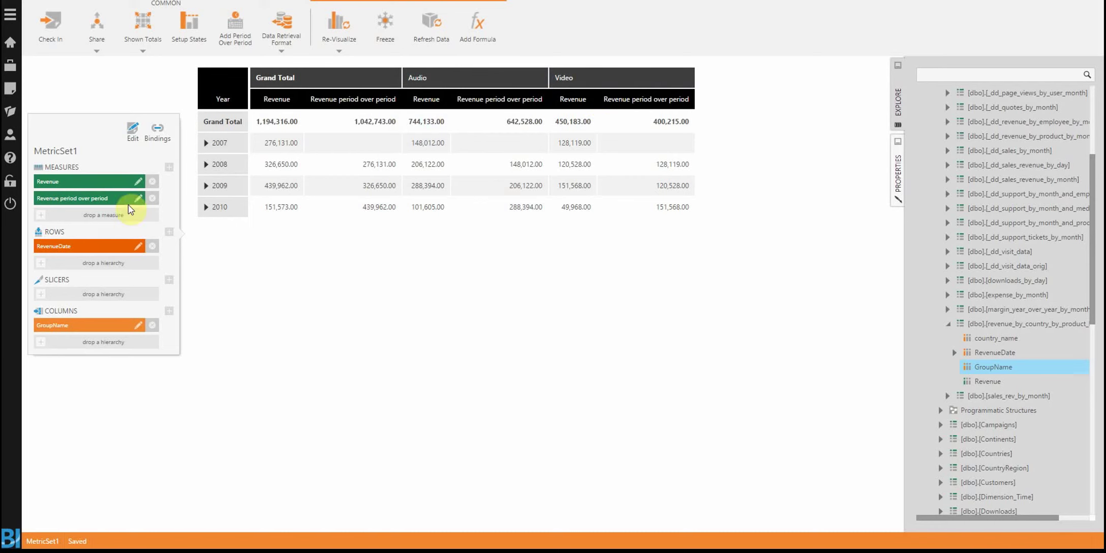
# - Remove the Revenue period over period measure and show the data as a stacked bar chart
pyautogui.click(152, 198)
pyautogui.click(339, 33)
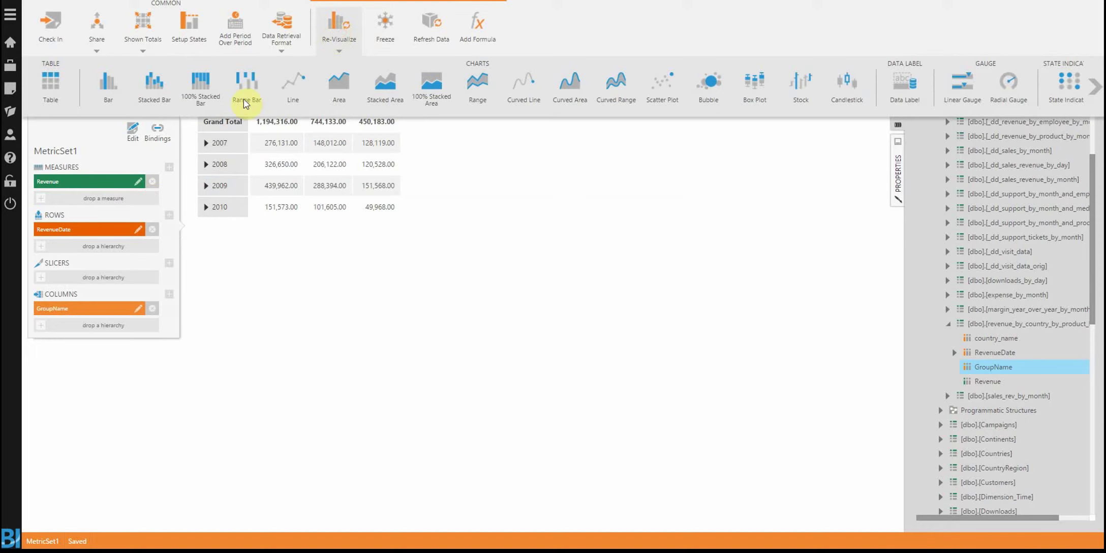
pyautogui.click(149, 86)
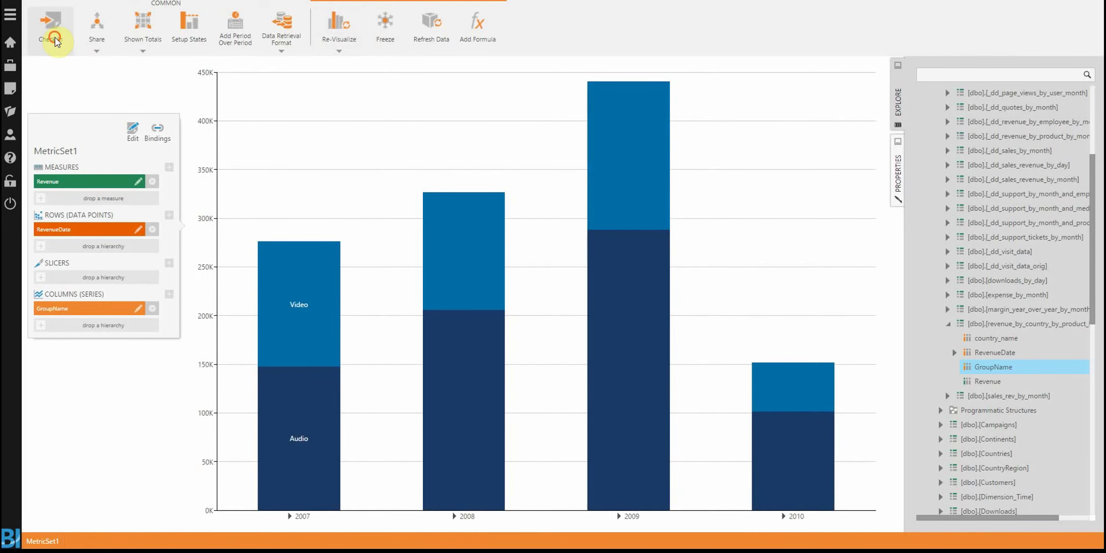
# - Check in MetricSet1 and dismiss the success notification
pyautogui.click(60, 38)
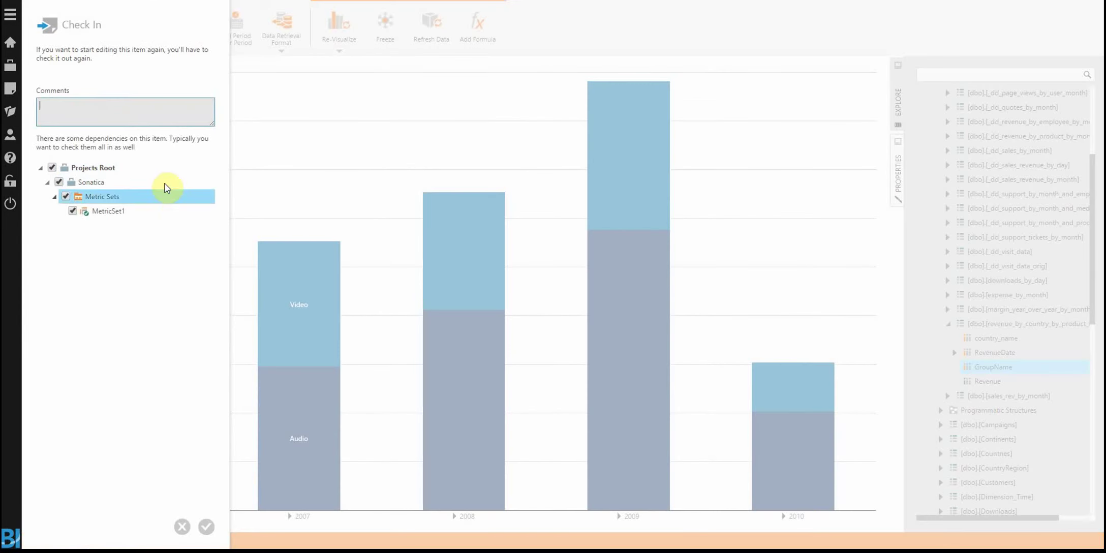
pyautogui.click(210, 527)
pyautogui.click(622, 91)
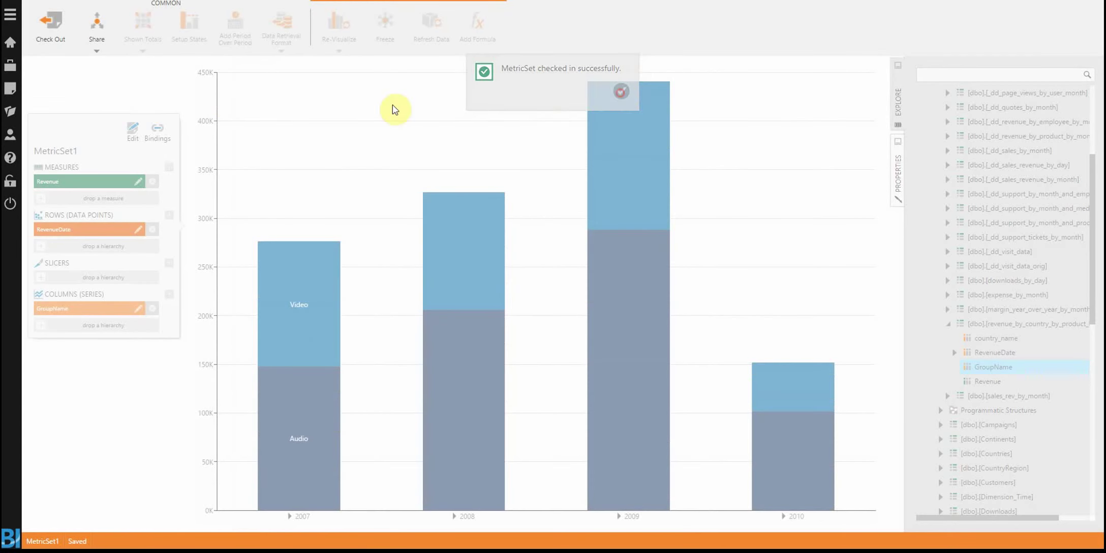
pyautogui.click(16, 89)
# - Create a blank dashboard and place MetricSet1 on its canvas
pyautogui.click(155, 92)
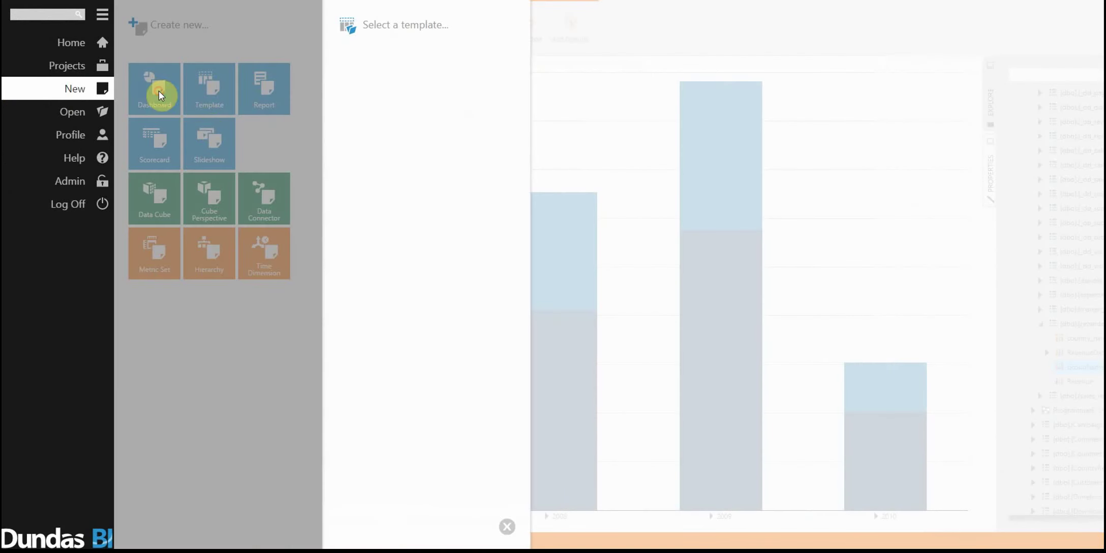
pyautogui.click(375, 93)
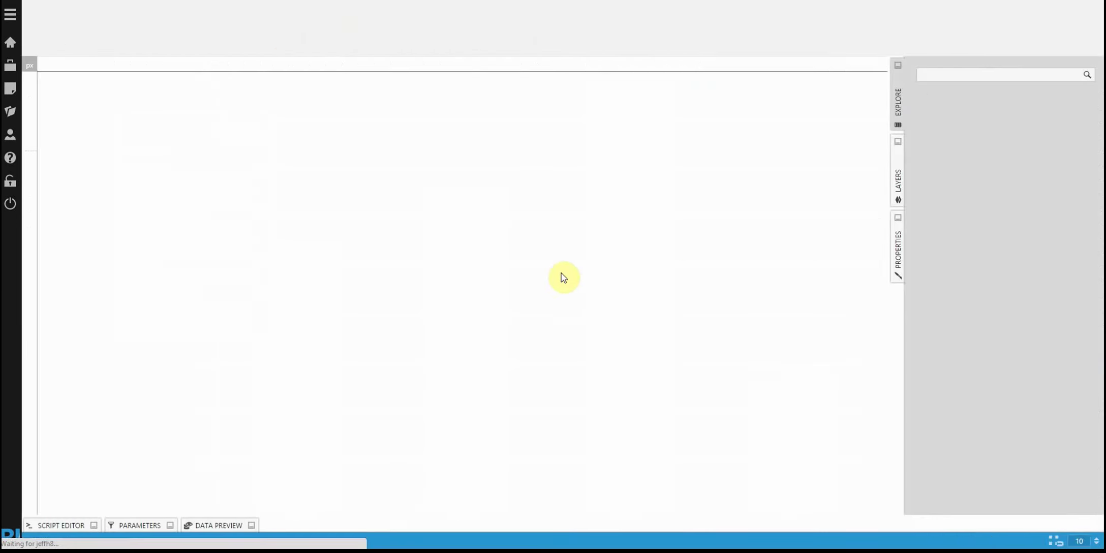
pyautogui.click(926, 179)
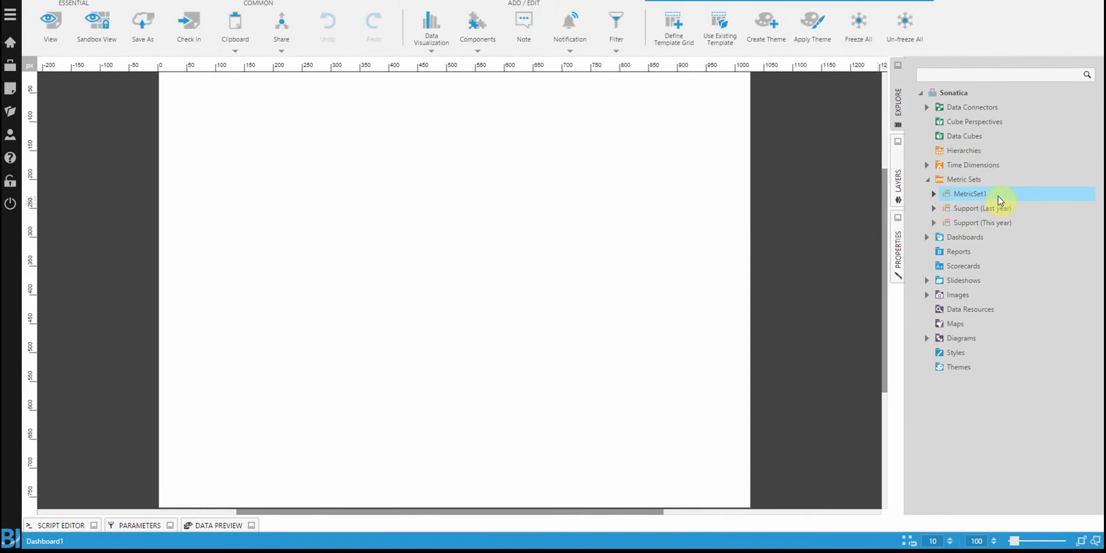
pyautogui.moveTo(999, 198); pyautogui.dragTo(398, 182)
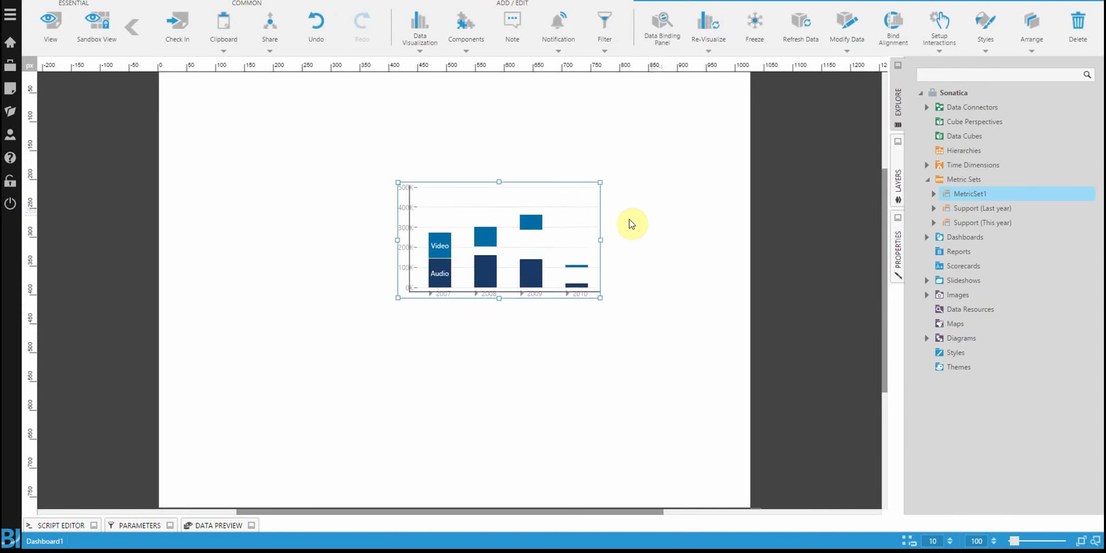
# - Move the chart to the page's top-left corner, enlarge it, and save the dashboard
pyautogui.moveTo(342, 159); pyautogui.dragTo(273, 136)
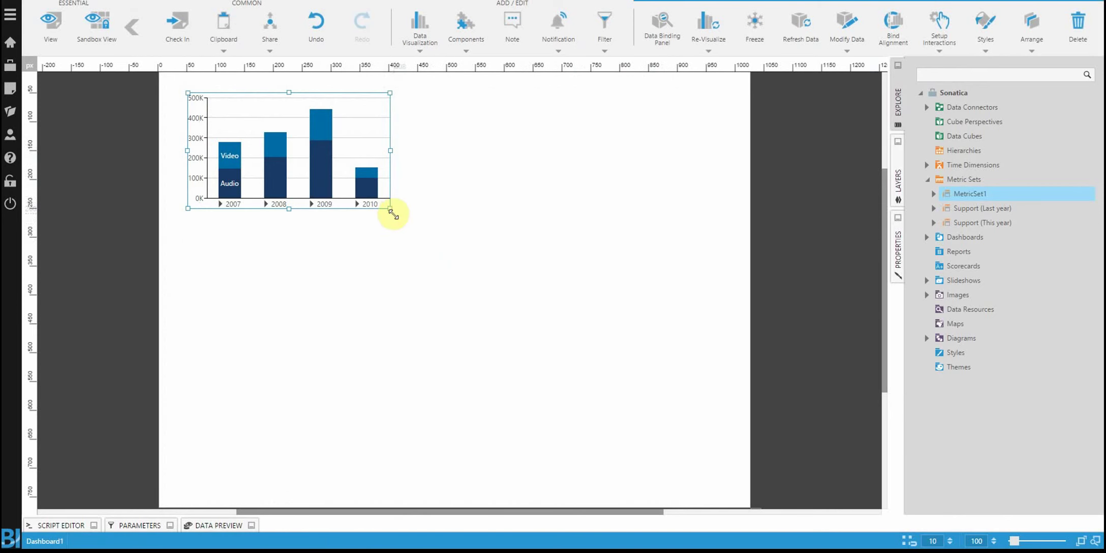
pyautogui.moveTo(391, 208); pyautogui.dragTo(477, 277)
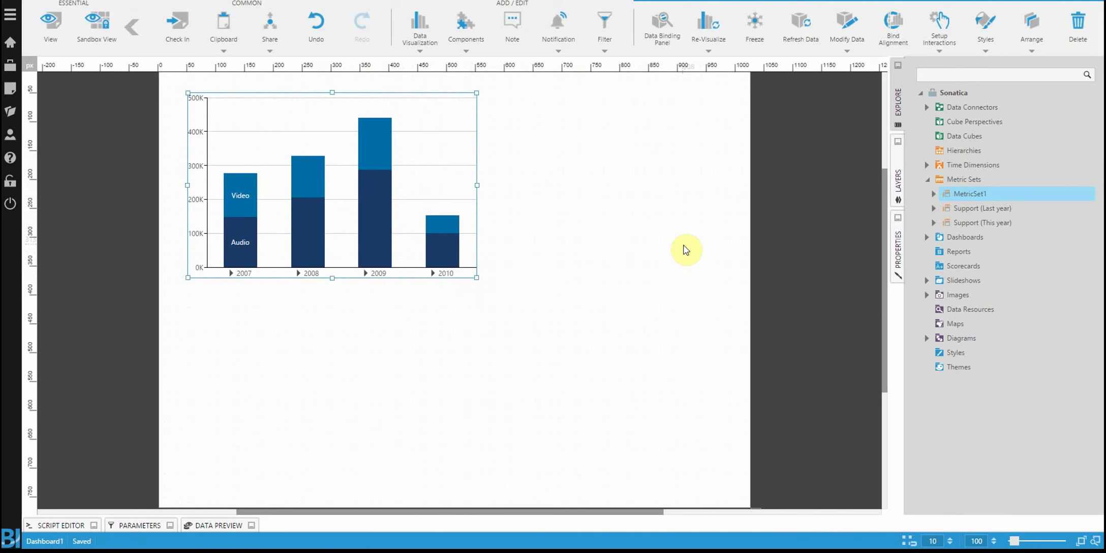
pyautogui.scroll(1, 641, 254)
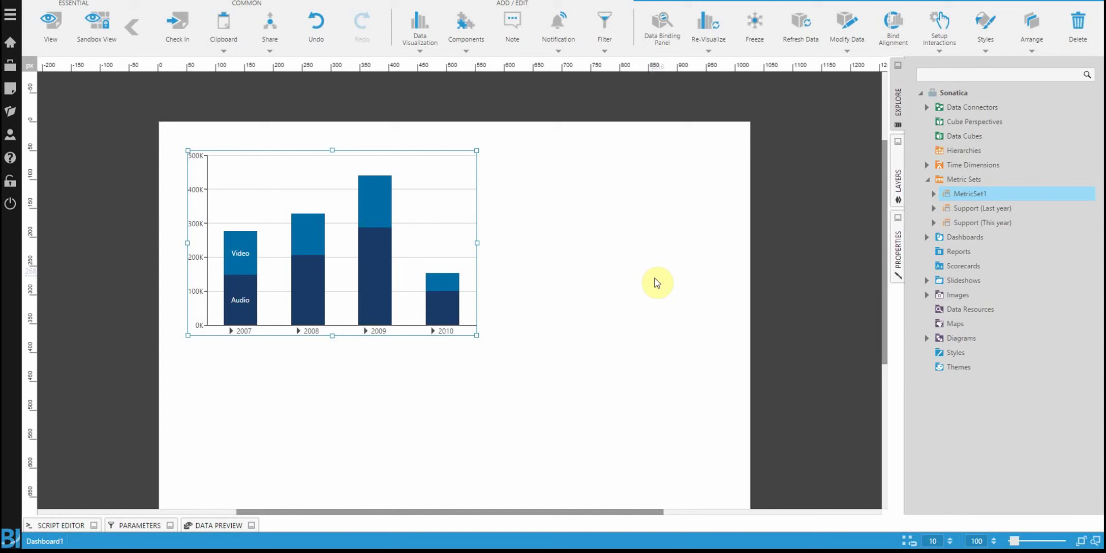
pyautogui.hotkey('ctrl', 's')
# - Re-visualize the stacked bar chart as a line chart of yearly Audio and Video revenue
pyautogui.click(710, 31)
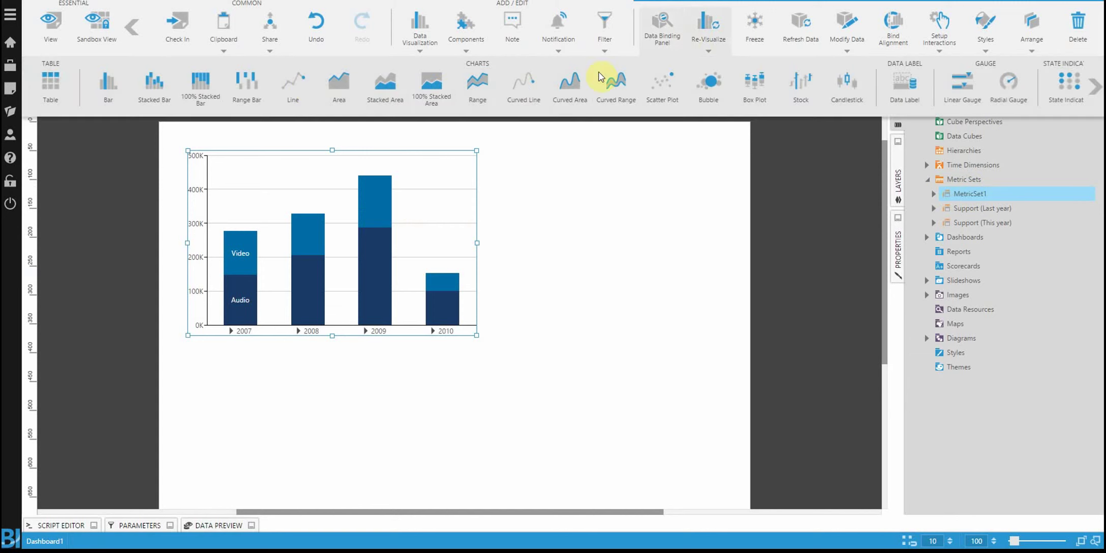
pyautogui.click(308, 86)
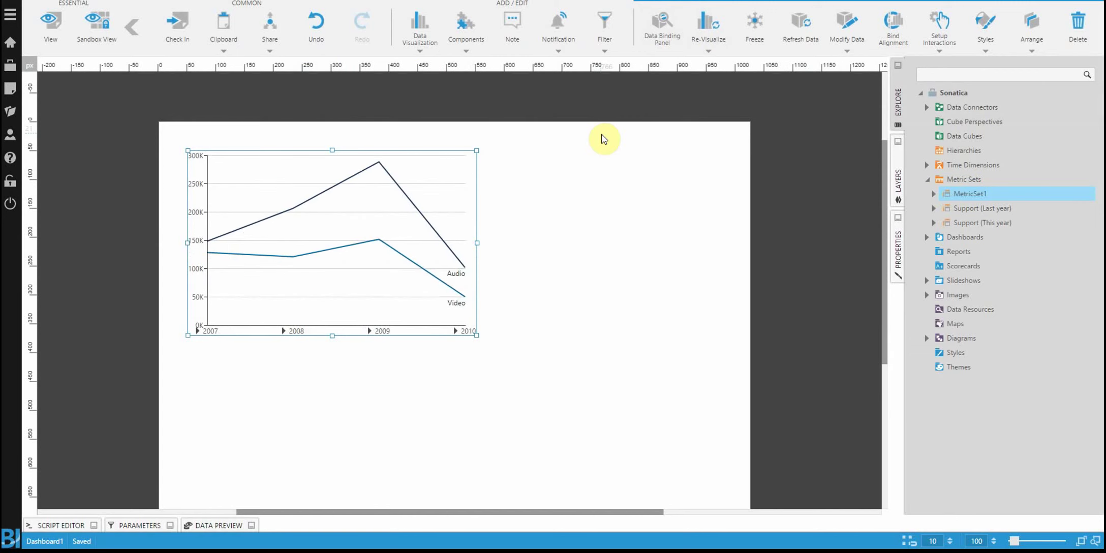